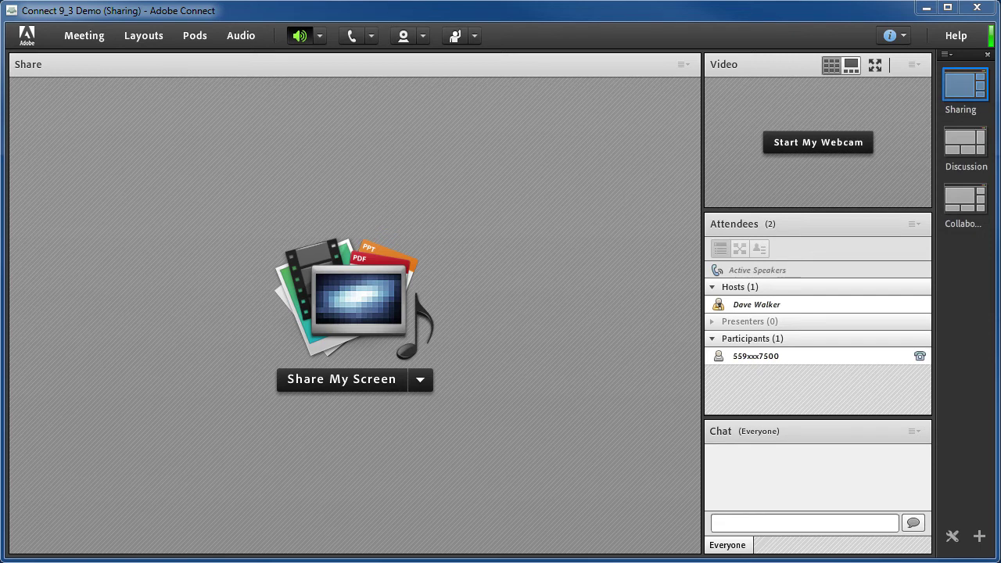
Review the Attendees Pod preferences, including the Mask Telephone Numbers option, and inspect the phone caller's entry among the participants.
click(81, 37)
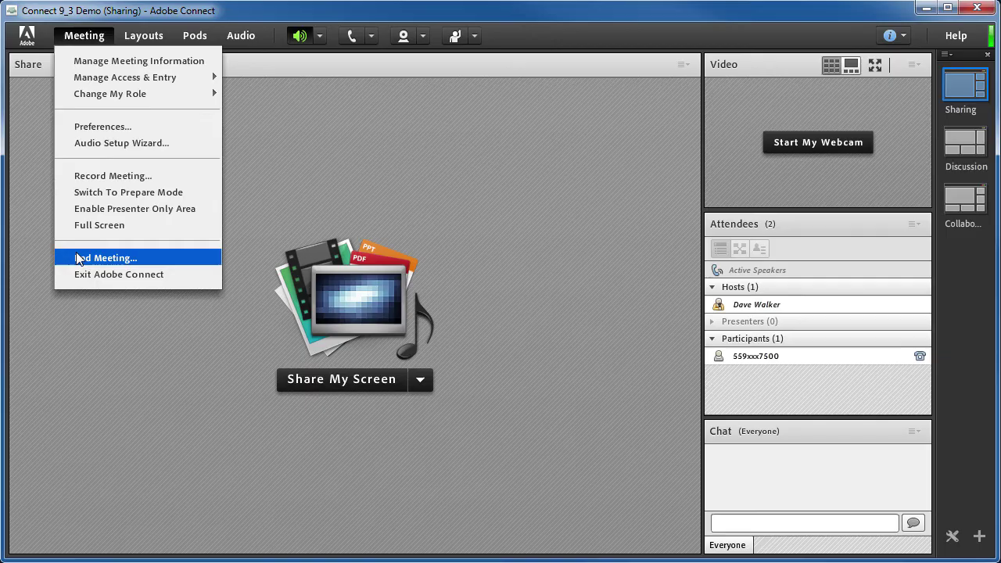
click(88, 128)
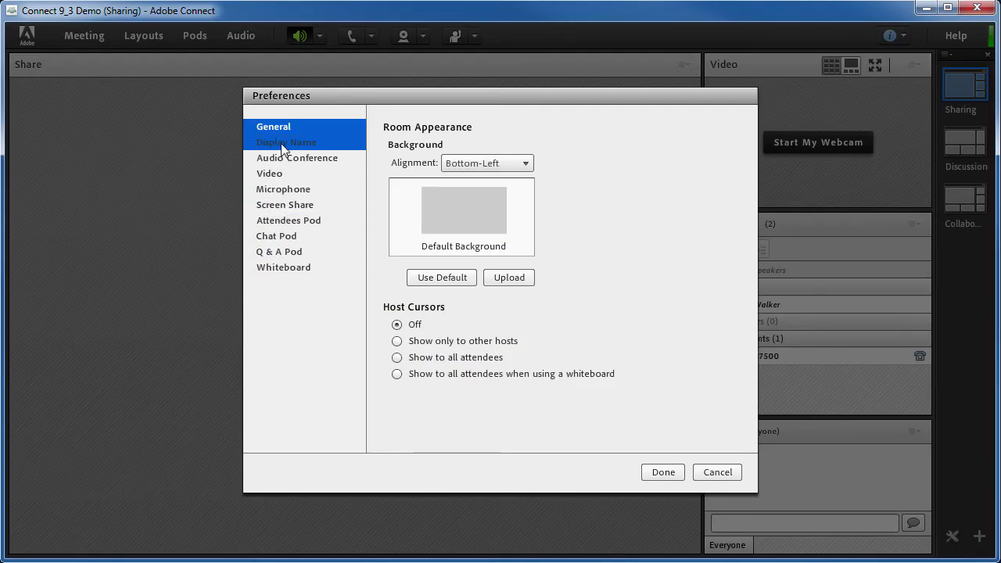
click(282, 220)
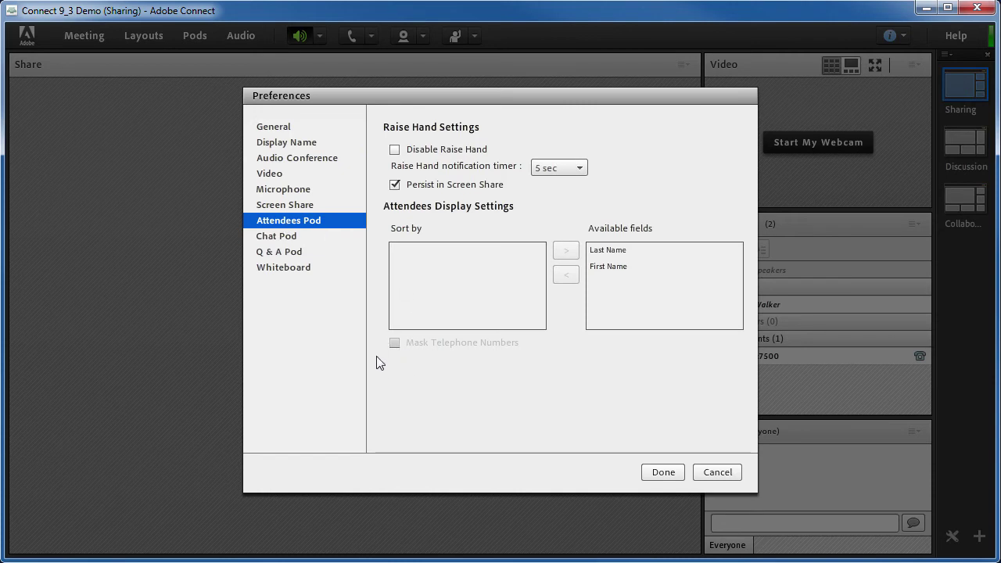
click(679, 470)
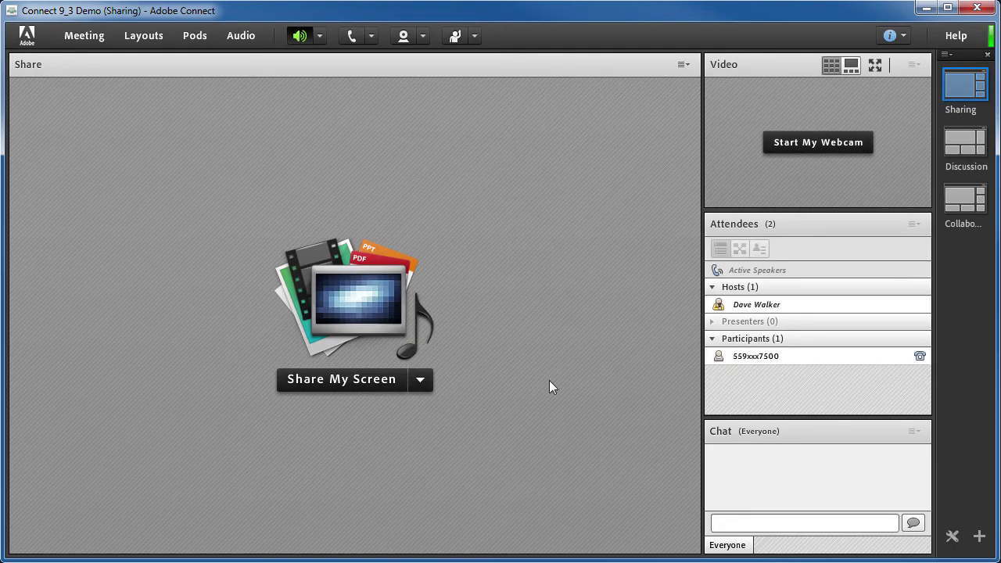
click(748, 359)
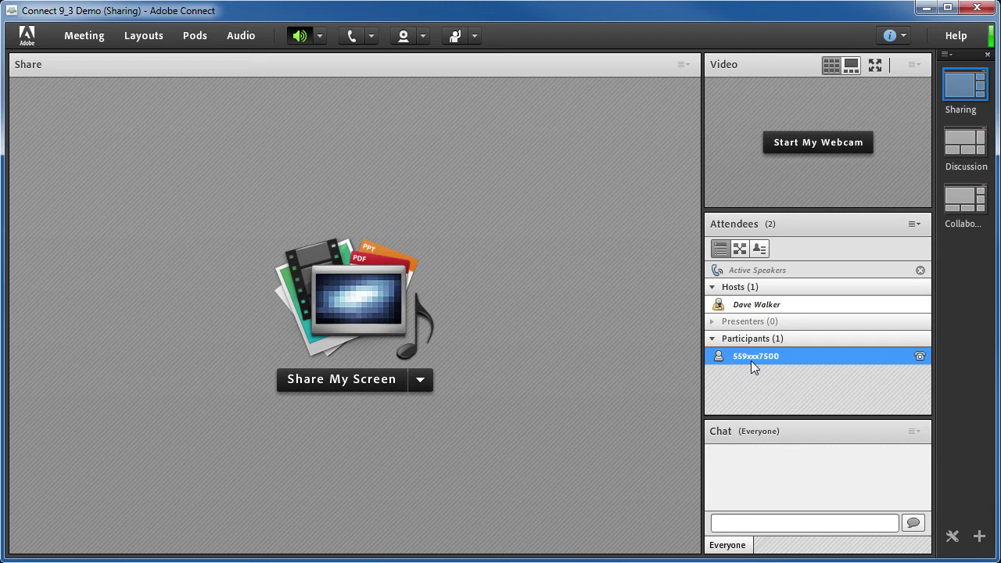
click(307, 252)
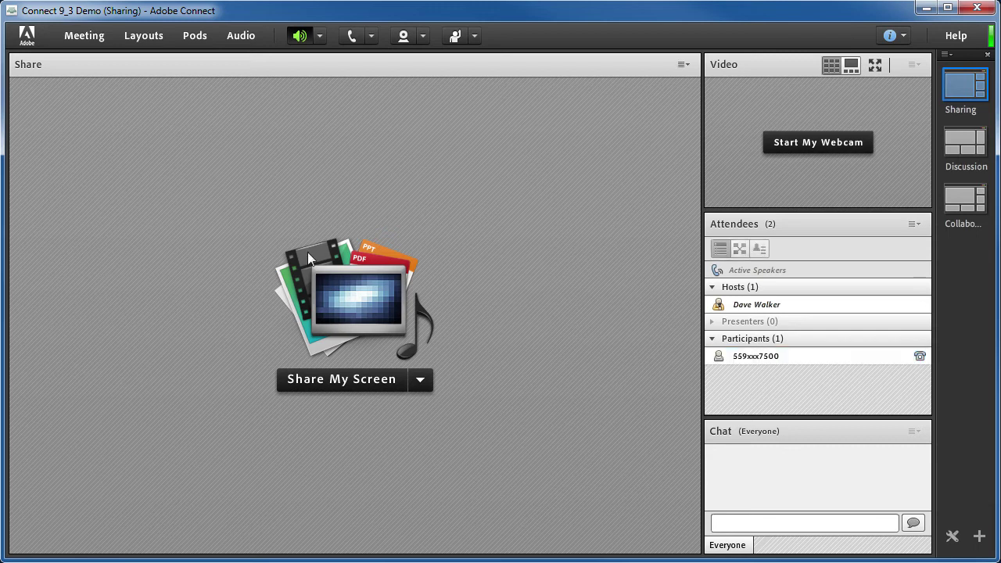
Check the Mask Telephone Numbers option in the Attendees Pod preferences again.
click(84, 35)
click(88, 126)
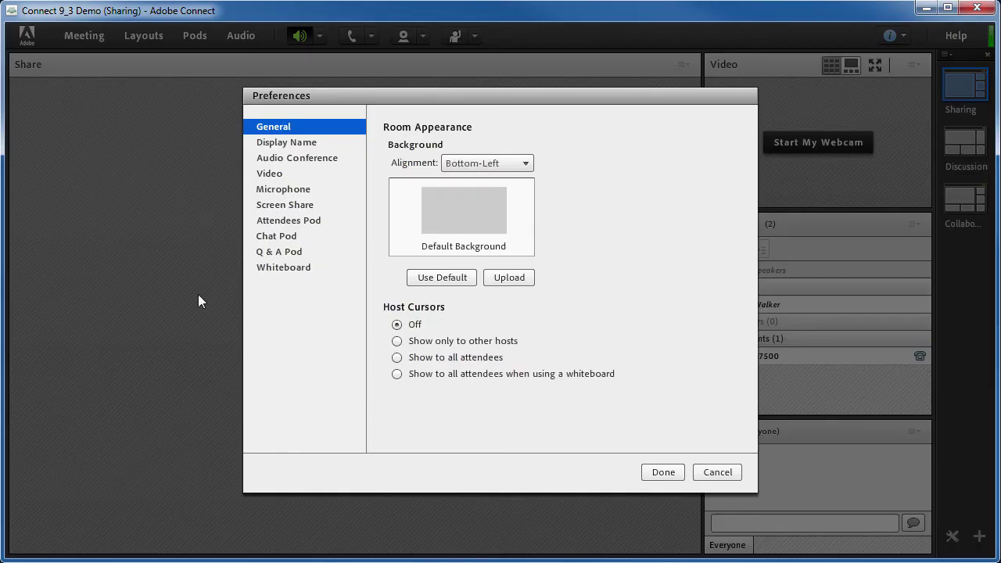
click(281, 221)
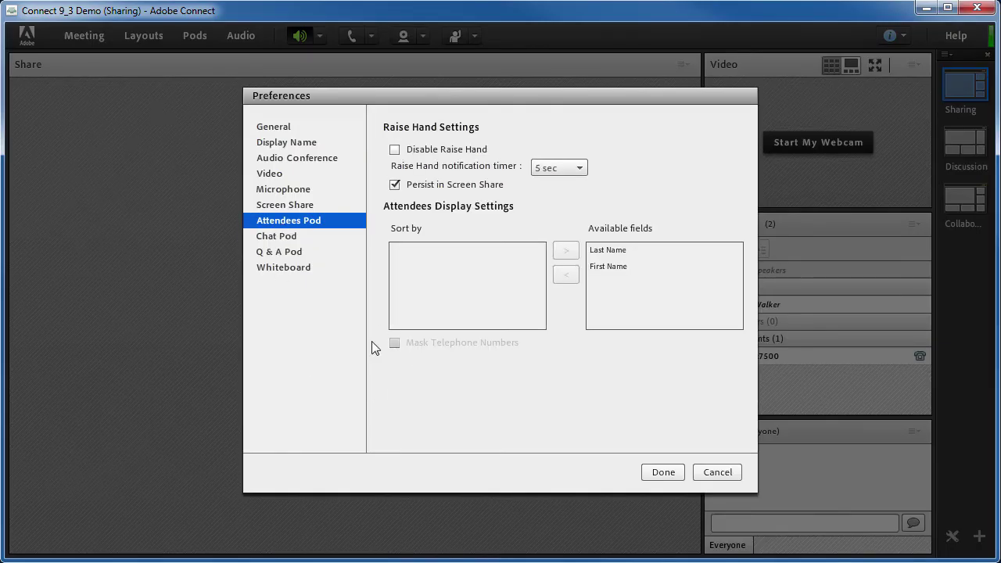
click(662, 472)
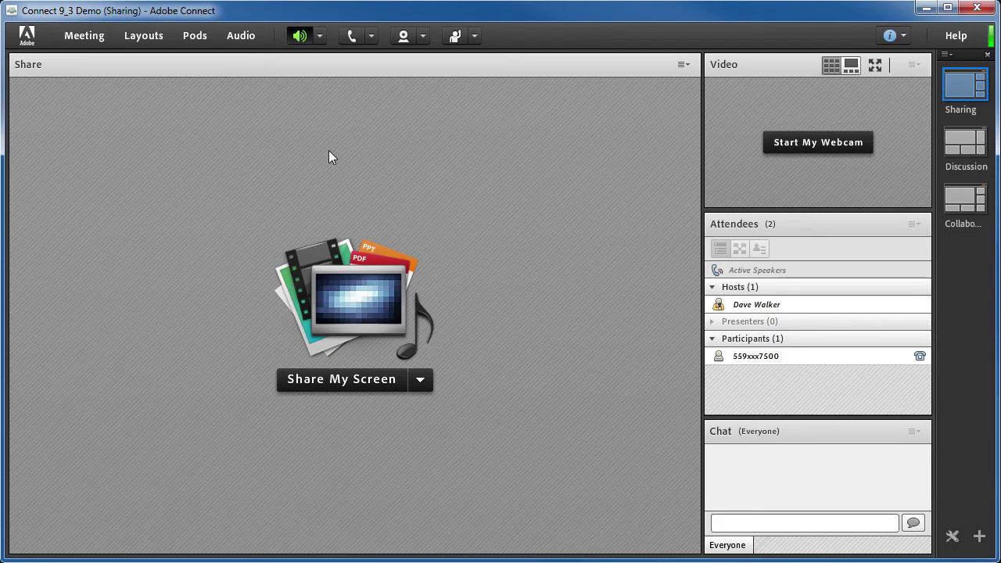
Examine the options for joining the audio conference, including the dial-out country codes and phone number field, without joining.
click(371, 36)
click(379, 62)
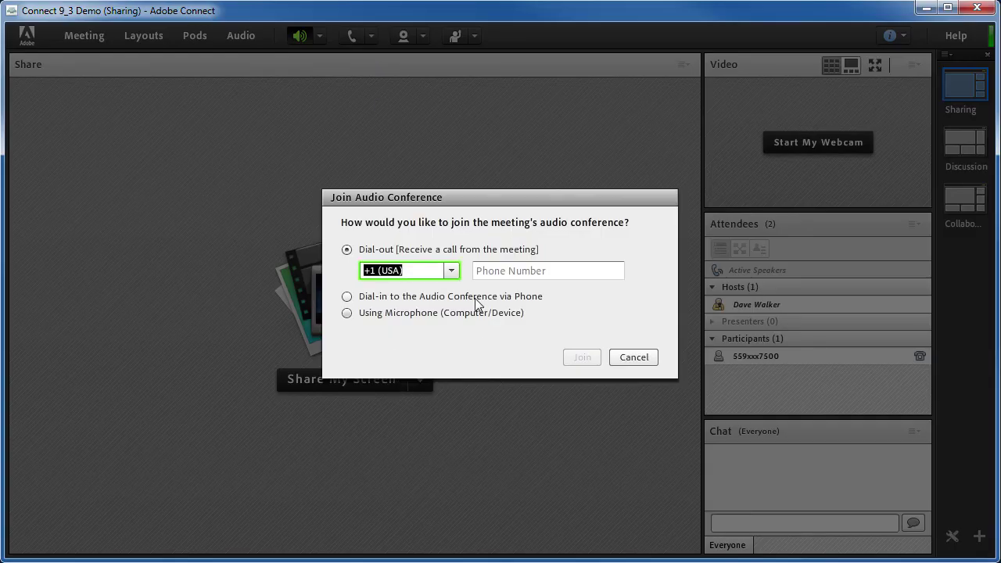
click(451, 270)
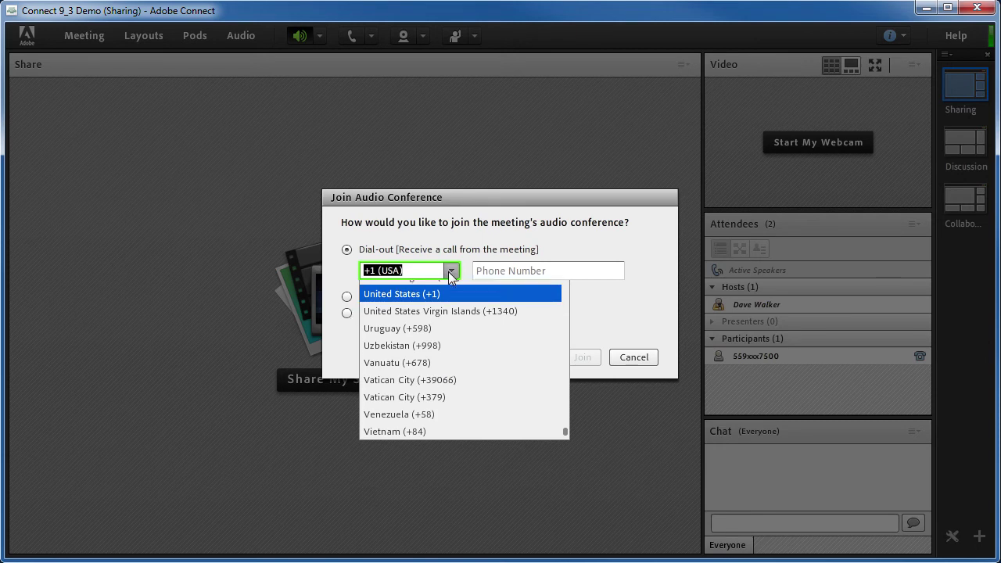
click(450, 272)
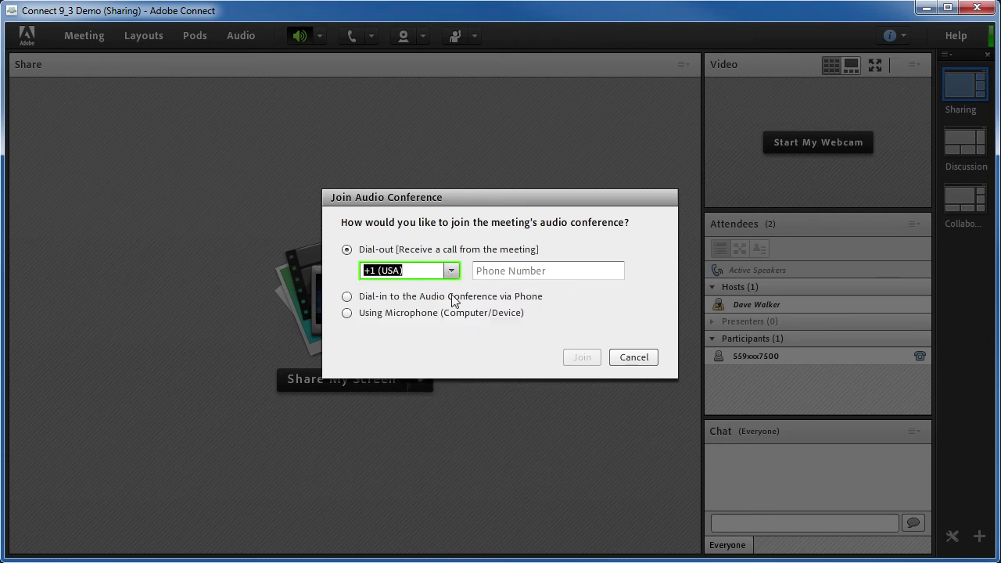
click(566, 270)
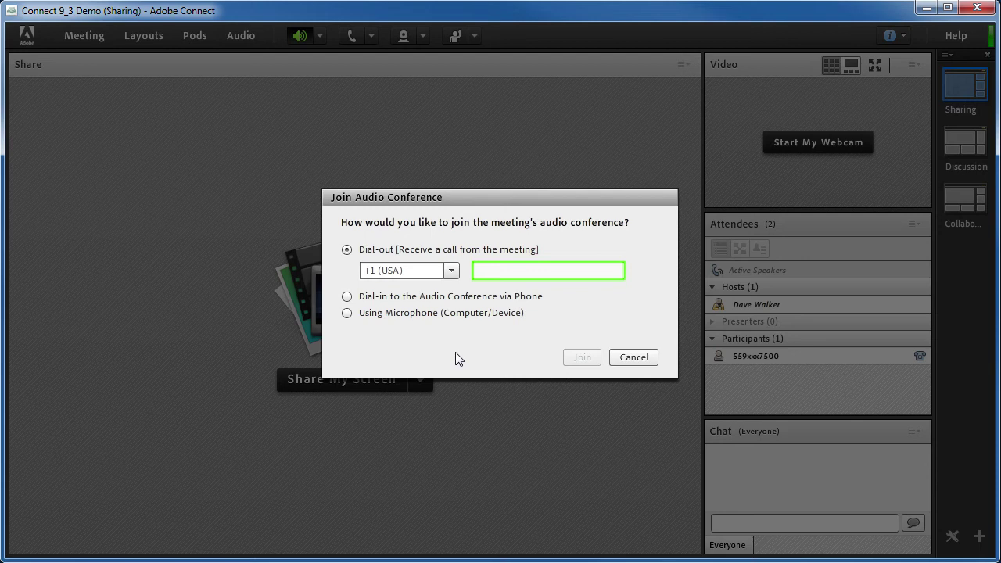
click(630, 359)
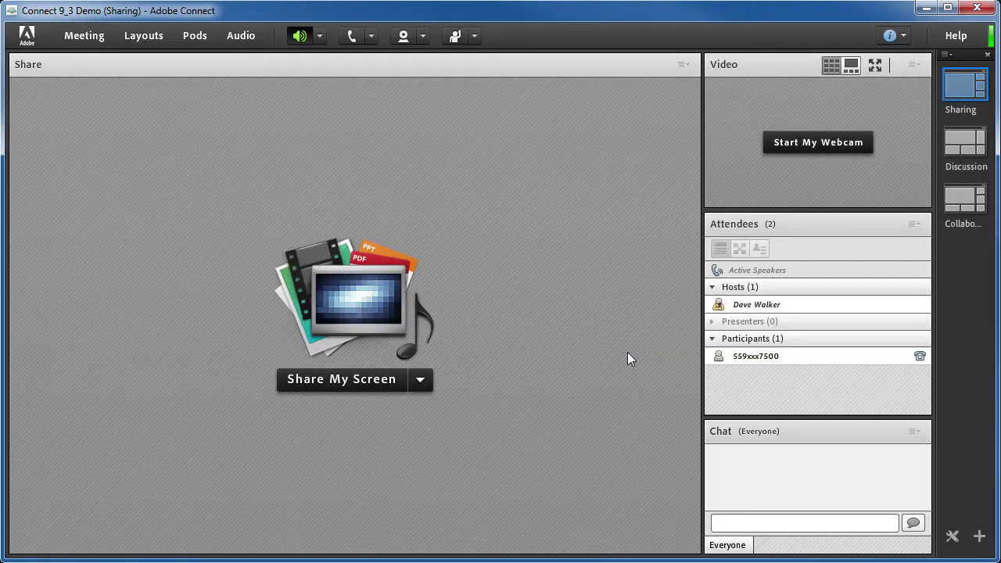
View the Adobe Connect tips for hosts up to the Layouts page, keep "Don't show this again" enabled, and reopen and close the tips.
click(959, 36)
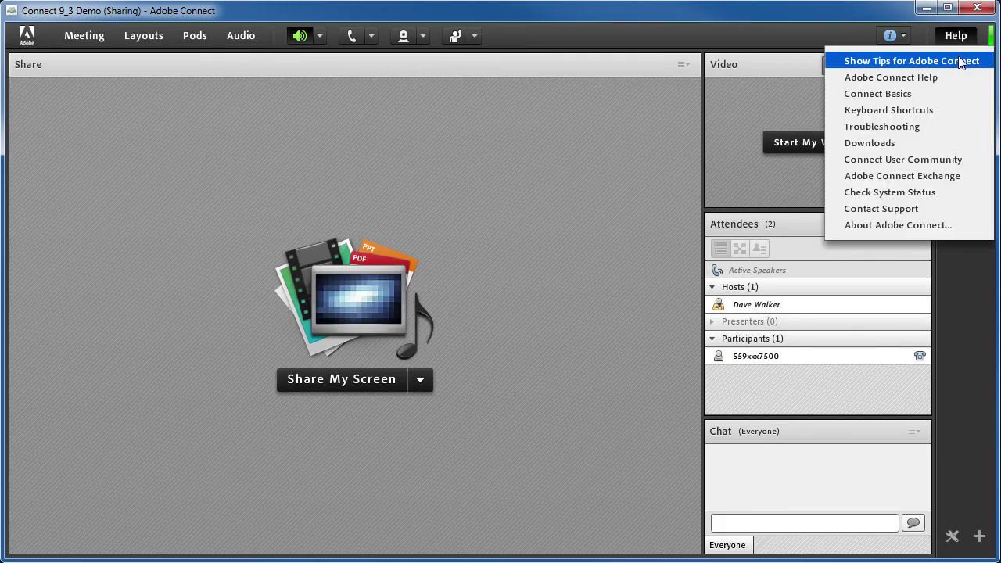
click(957, 59)
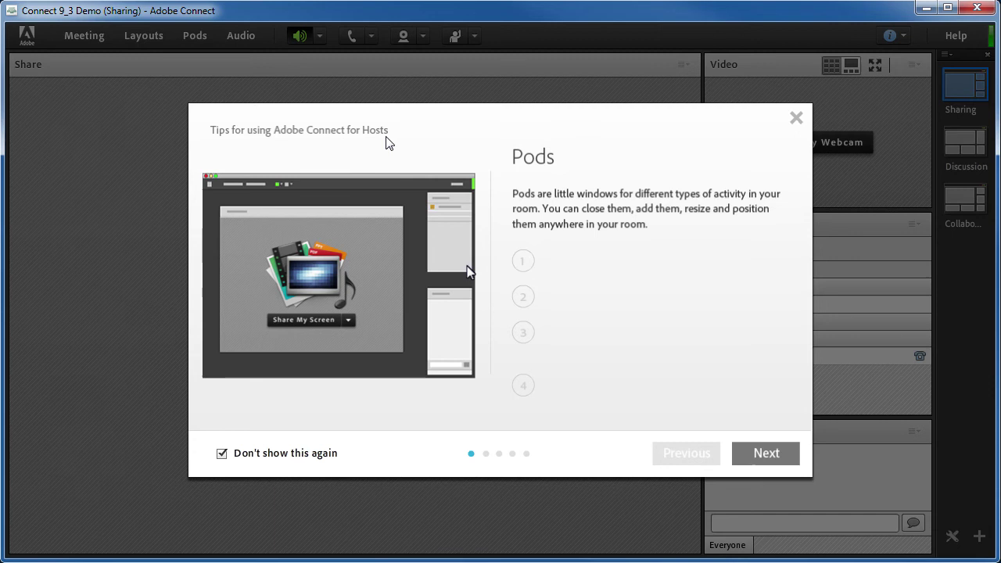
click(222, 454)
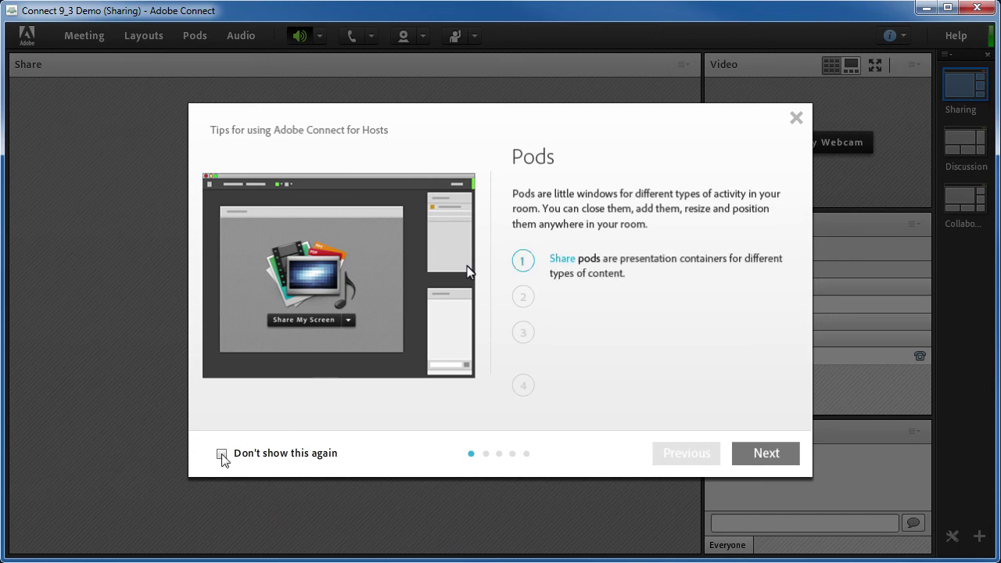
click(222, 454)
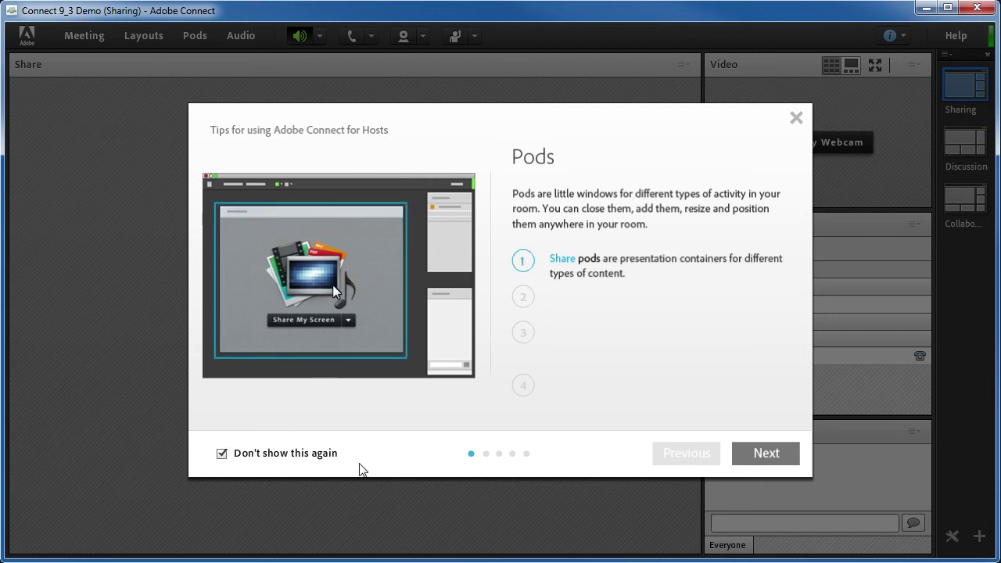
click(766, 454)
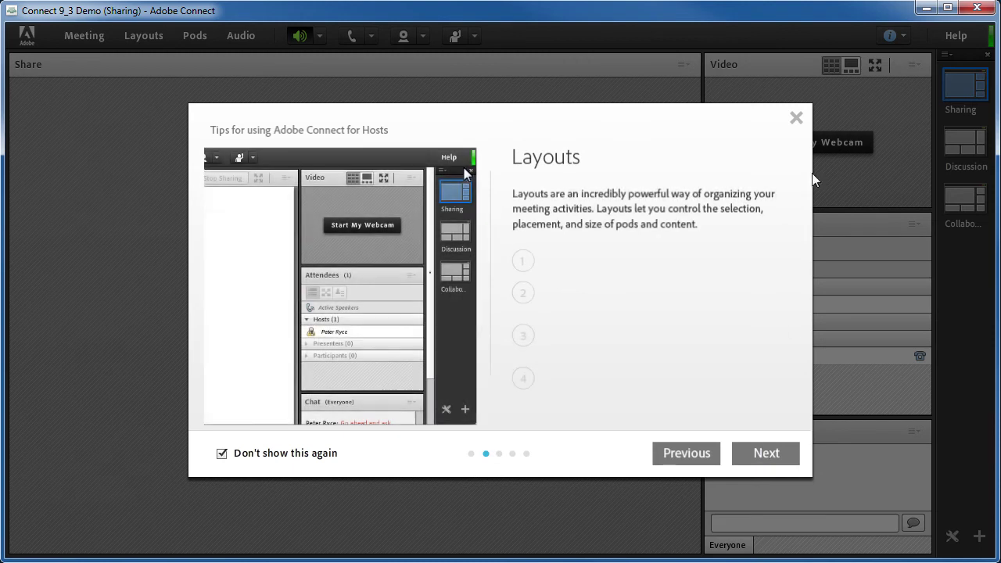
click(795, 119)
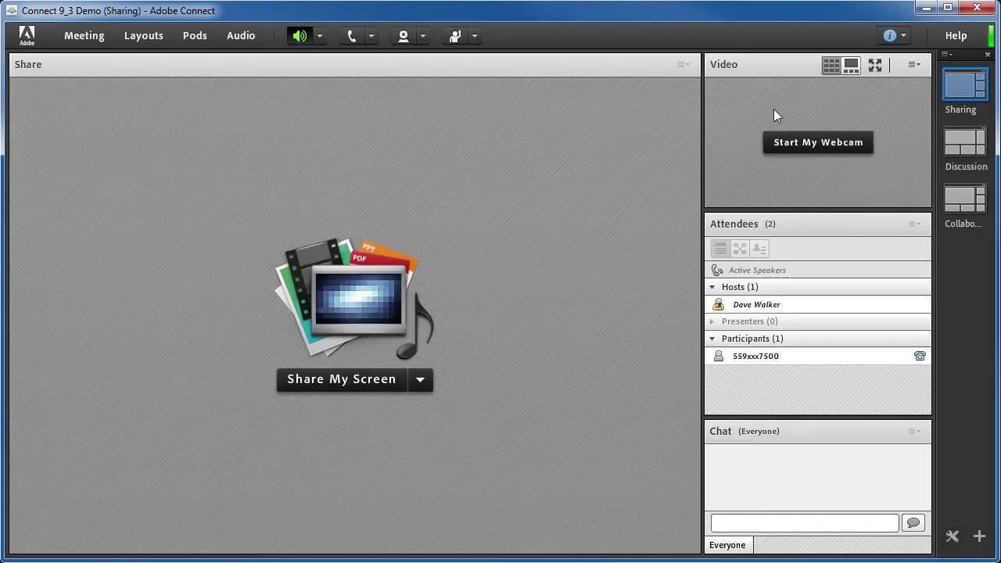
click(960, 38)
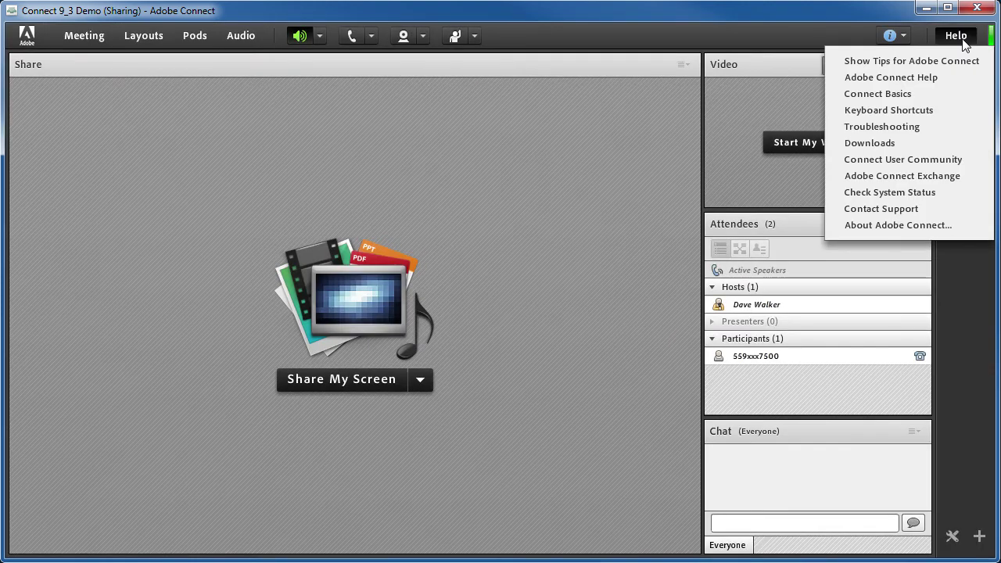
click(929, 63)
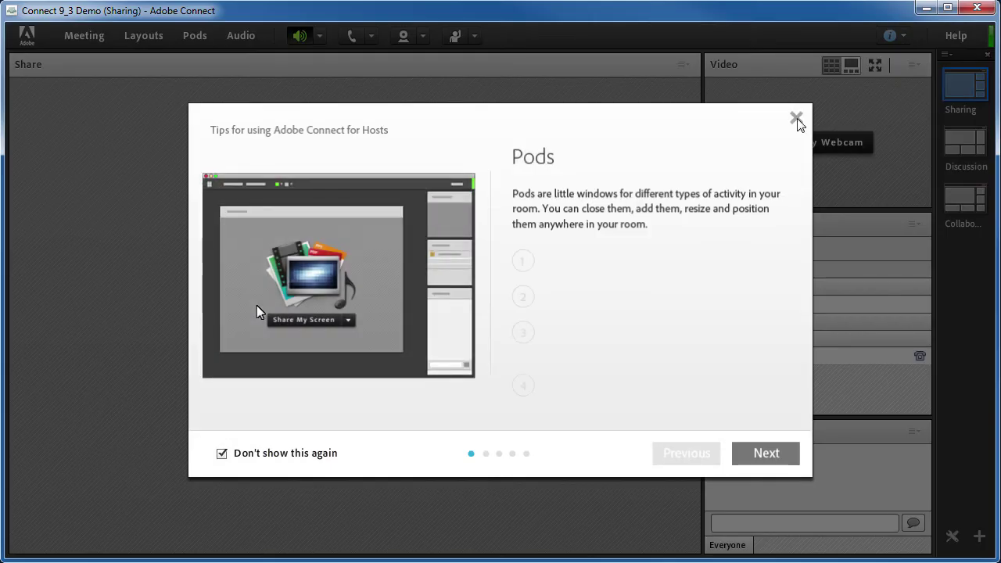
click(795, 118)
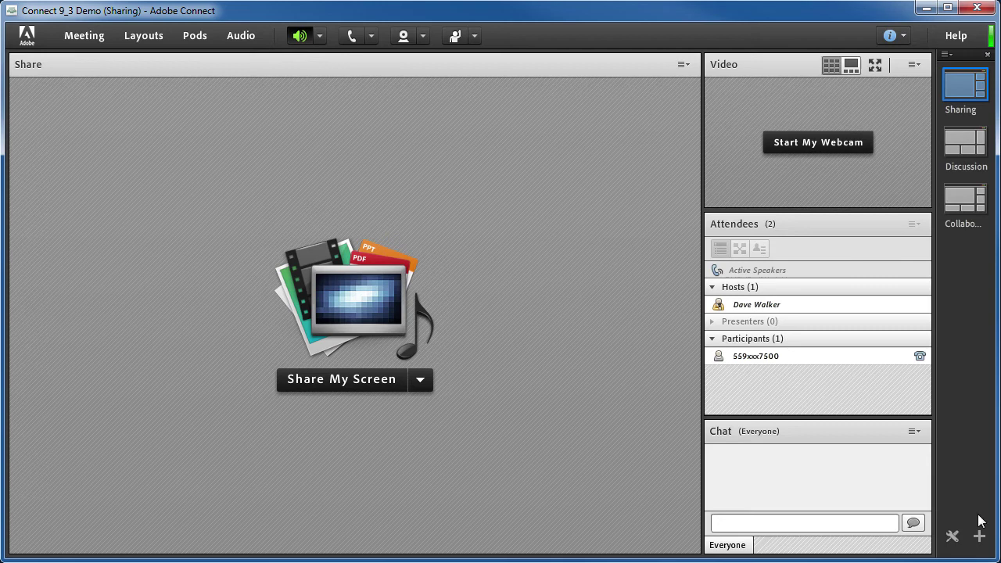
Turn on Chat sounds for the Chat pod and send the message "Hello" to everyone.
click(918, 432)
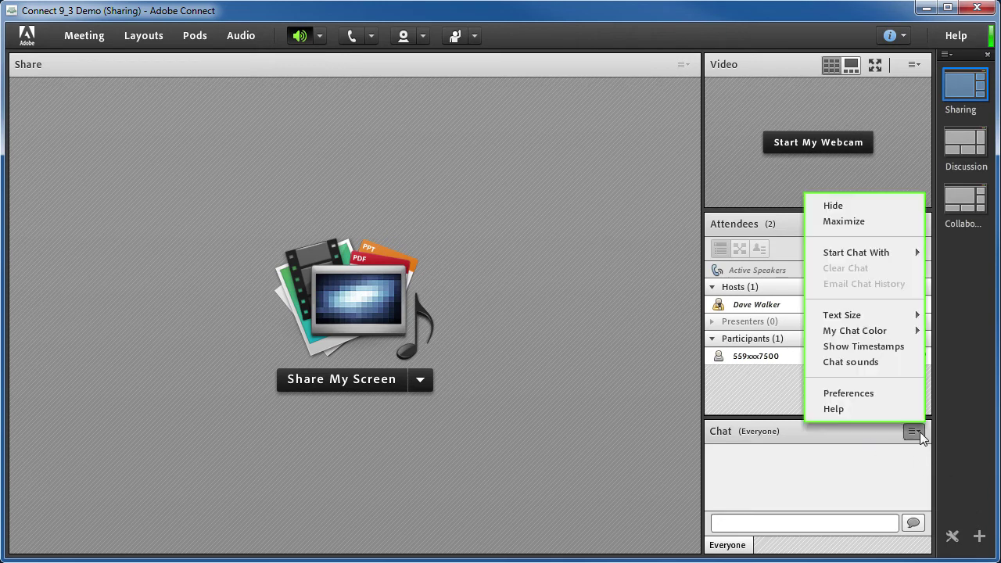
click(896, 363)
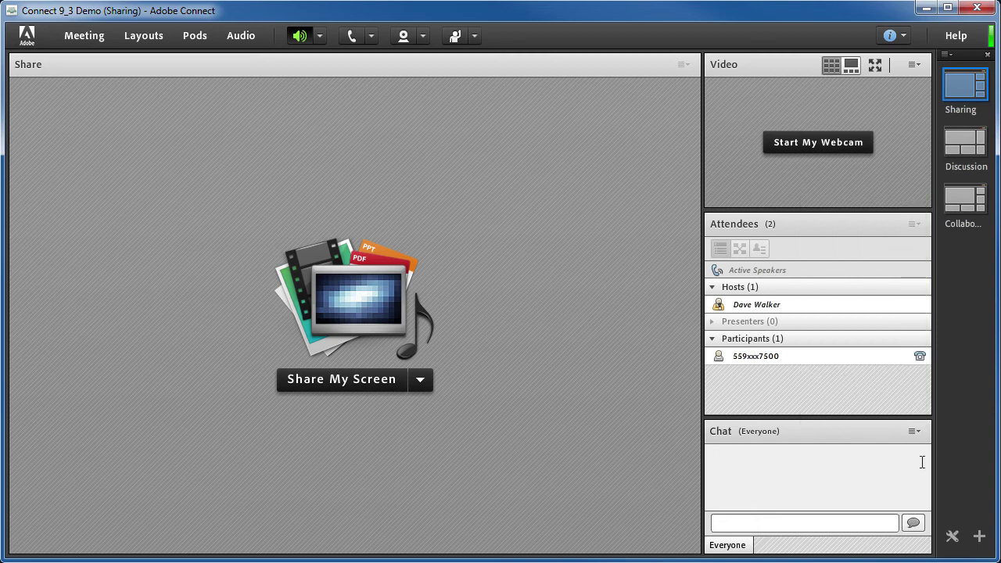
click(914, 432)
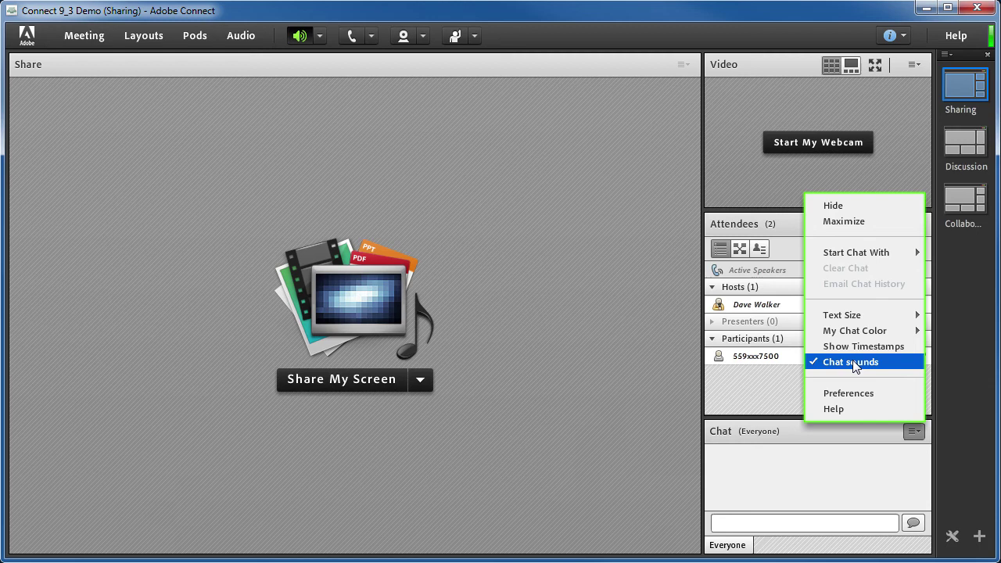
click(603, 415)
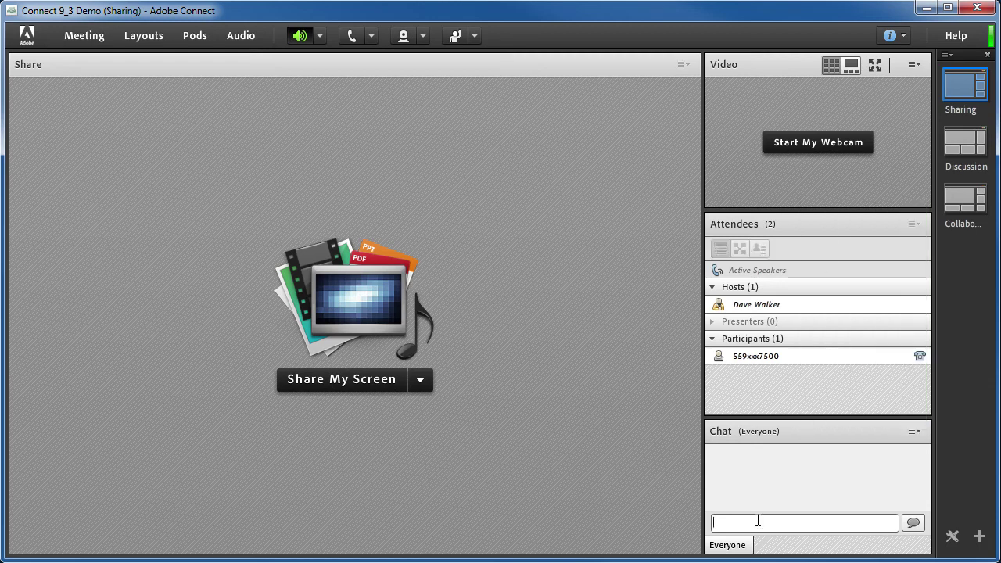
text(Hello)
key(Return)
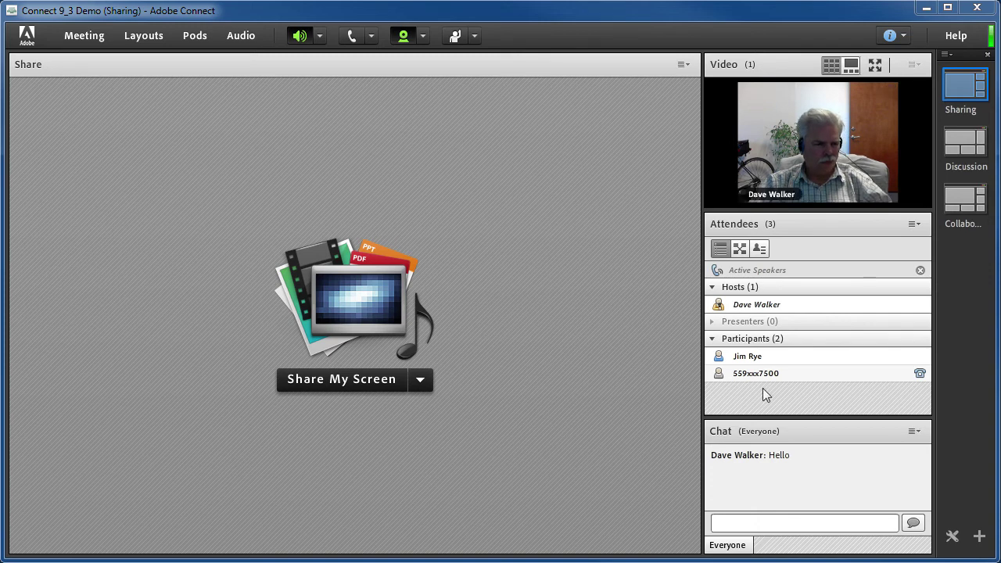
Enable video for the participant who is not a phone caller, and stop the host's own webcam feed.
click(756, 357)
mouse_move(759, 358)
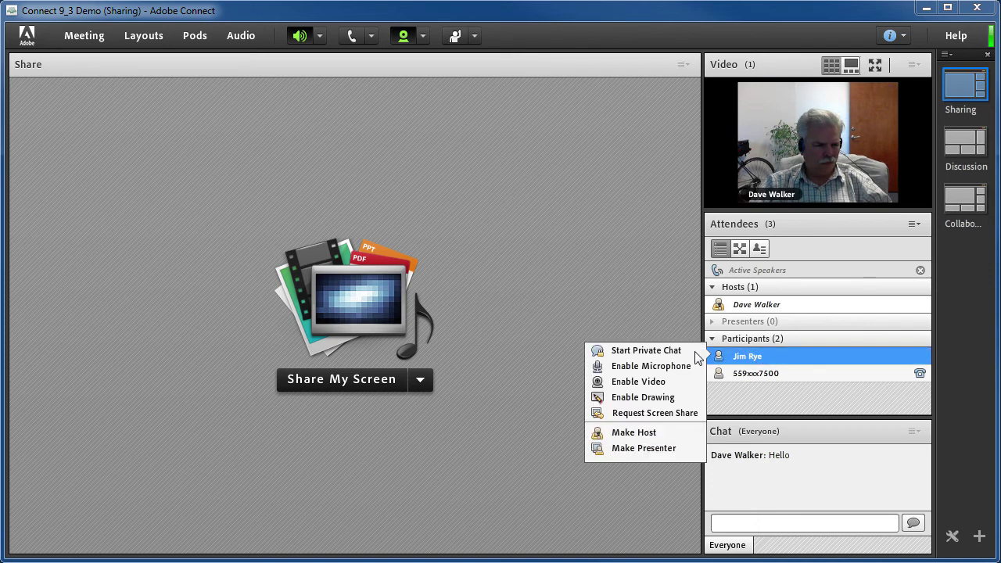
click(667, 381)
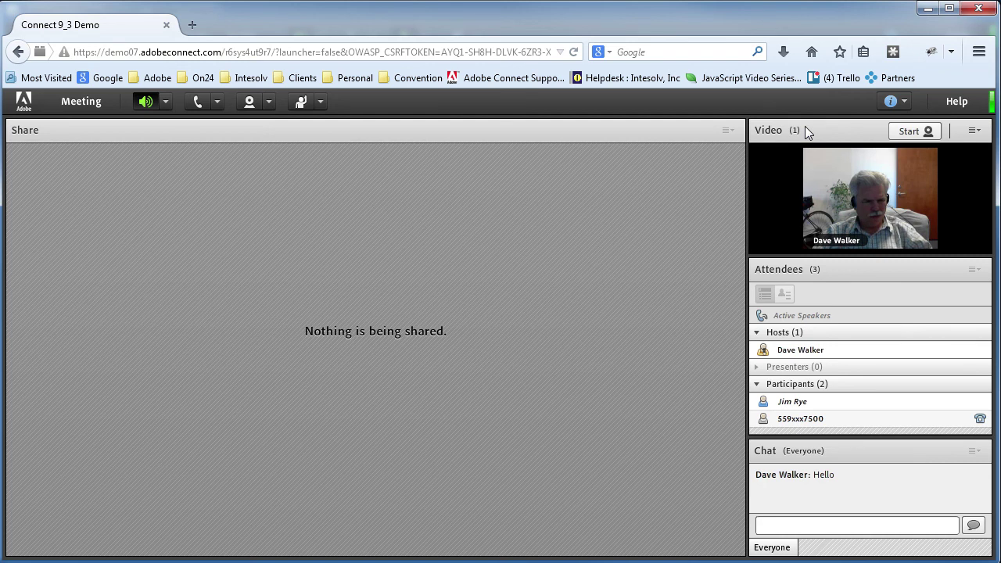
mouse_move(842, 176)
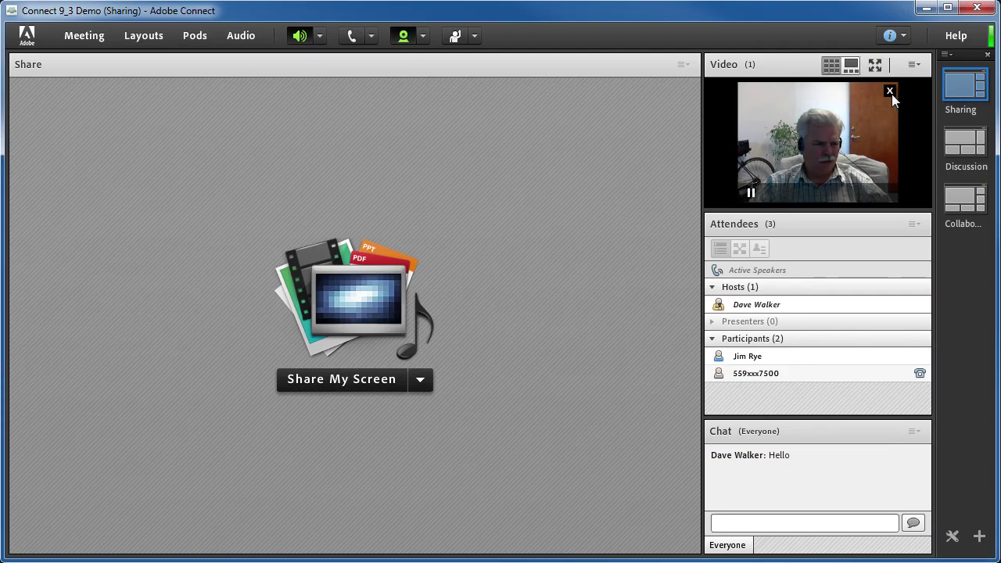
click(892, 94)
click(738, 360)
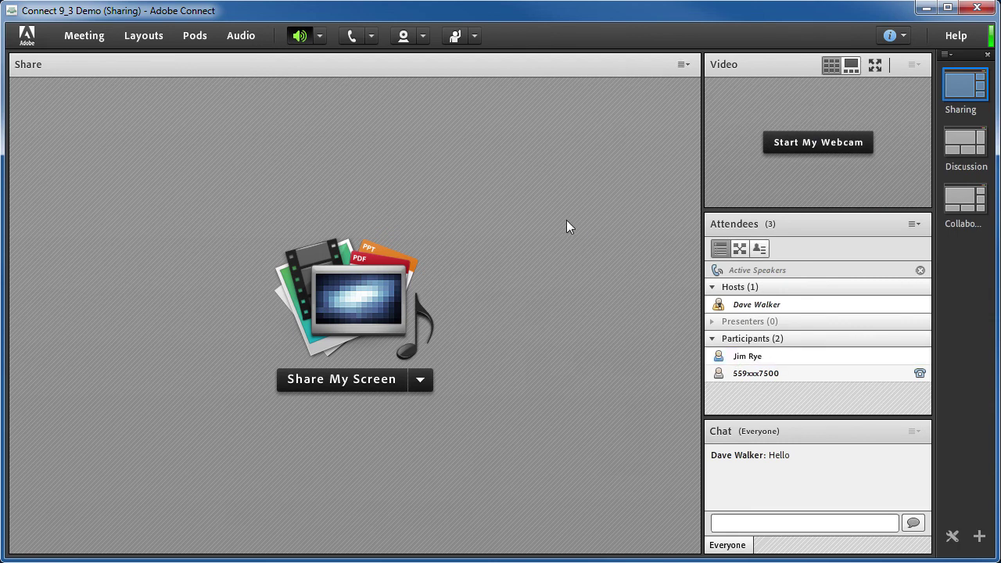
Disable "Allow participants to use Microphones" in the Audio Conference preferences and save the change.
click(87, 35)
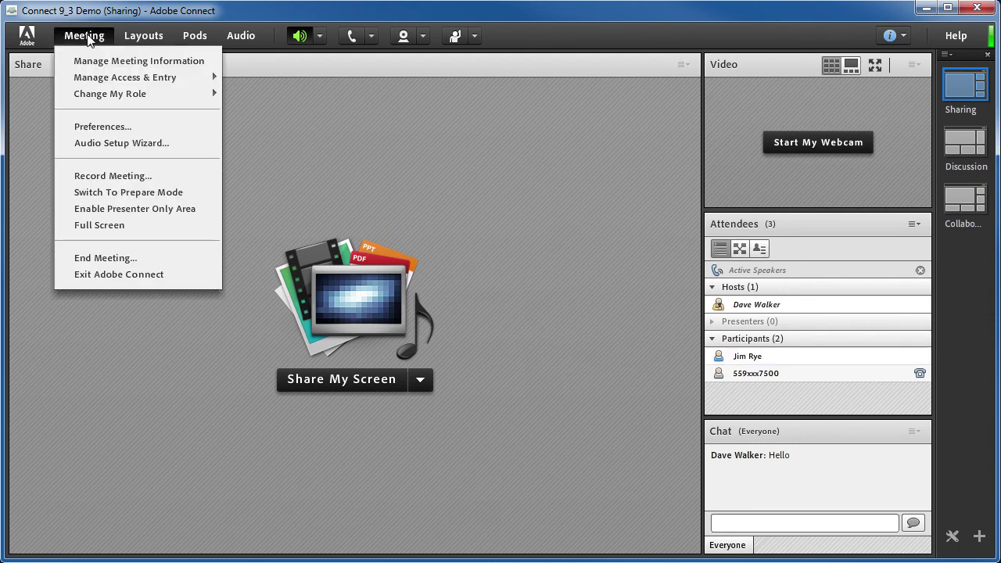
click(92, 128)
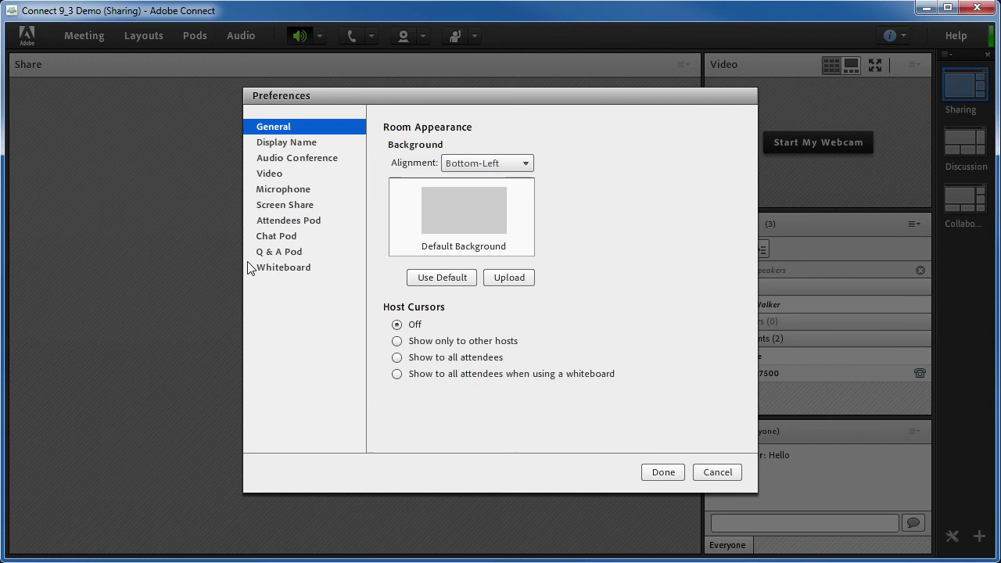
click(269, 160)
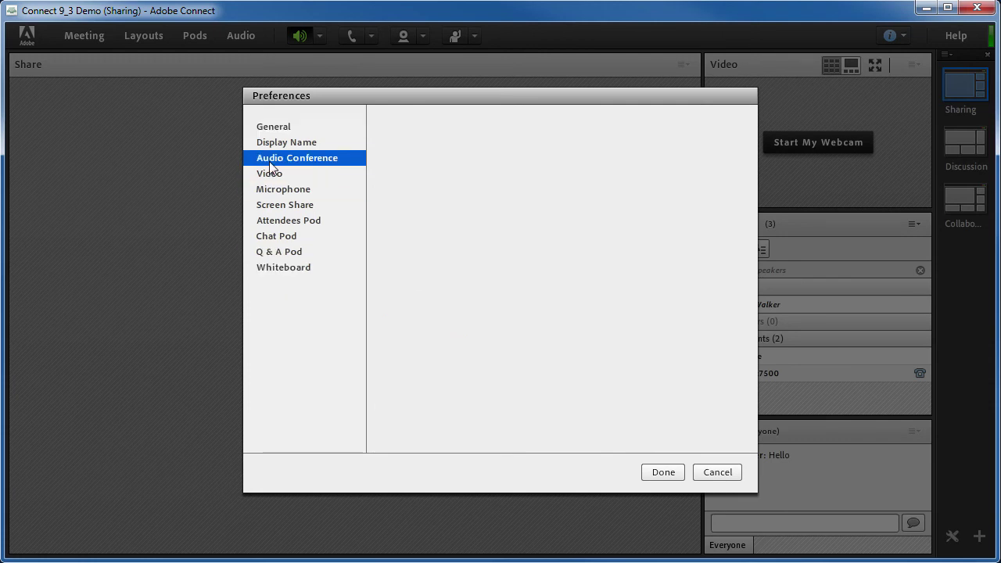
click(404, 295)
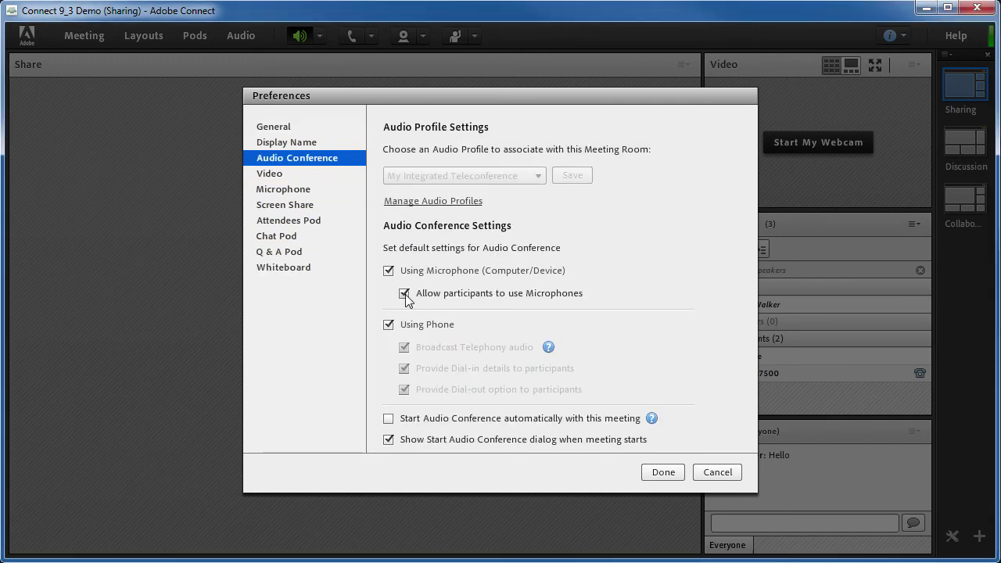
click(404, 294)
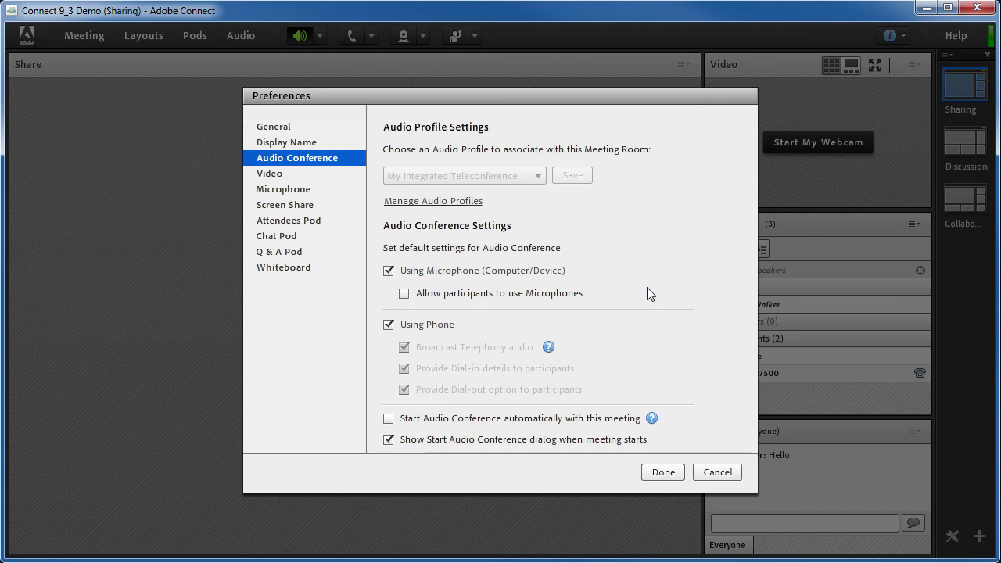
click(663, 472)
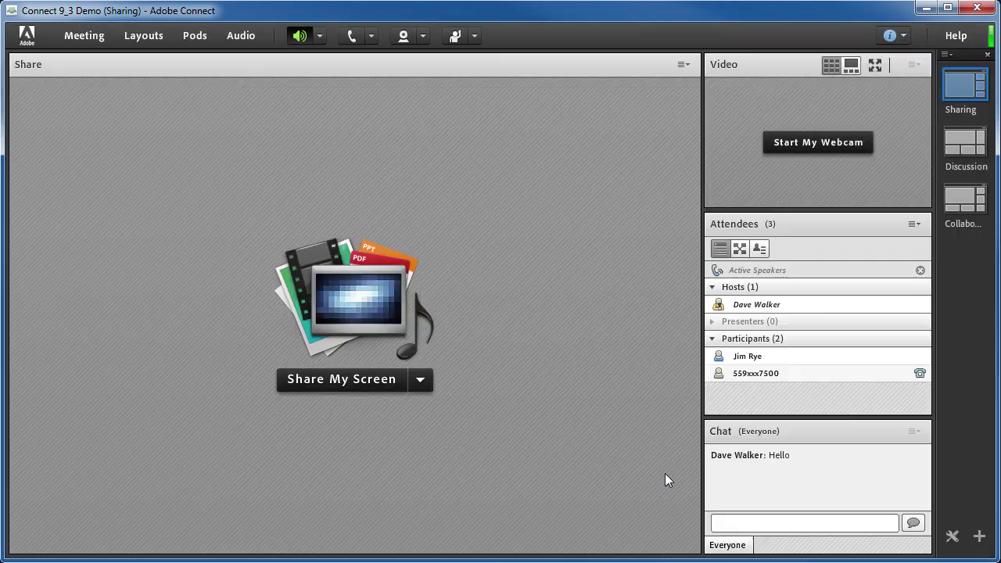